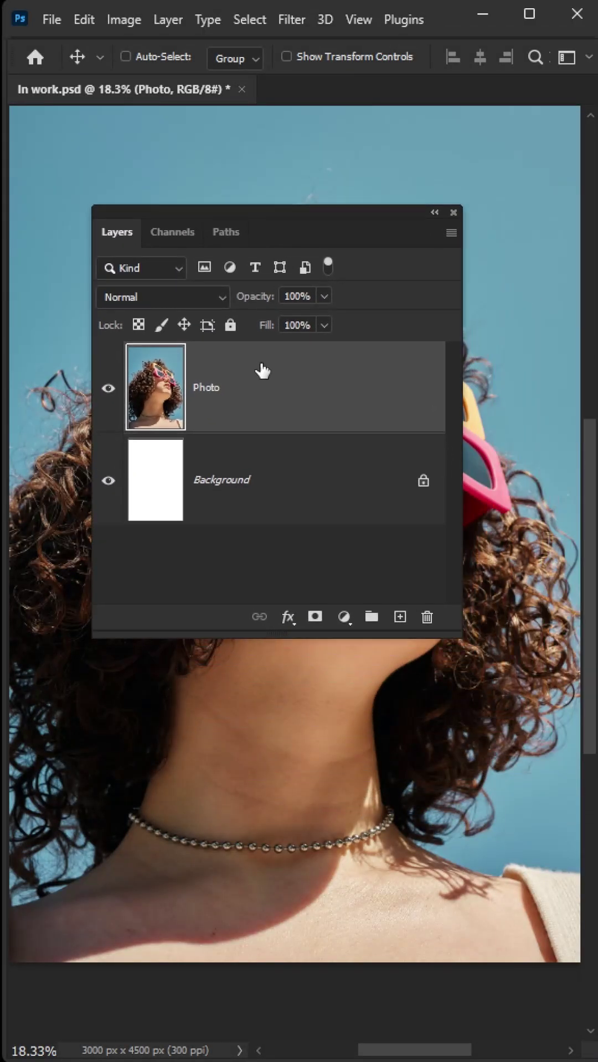
Convert the Photo layer into a Smart Object.
click(368, 551)
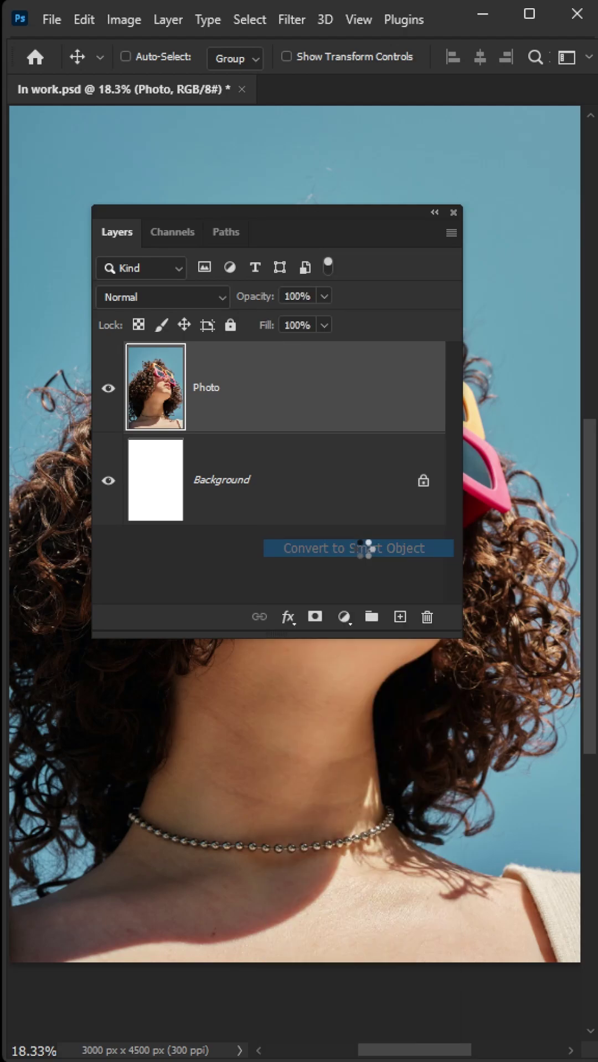
In Filter Gallery, add Texture > Grain at intensity 80, contrast 90, plus a new effect layer.
click(290, 16)
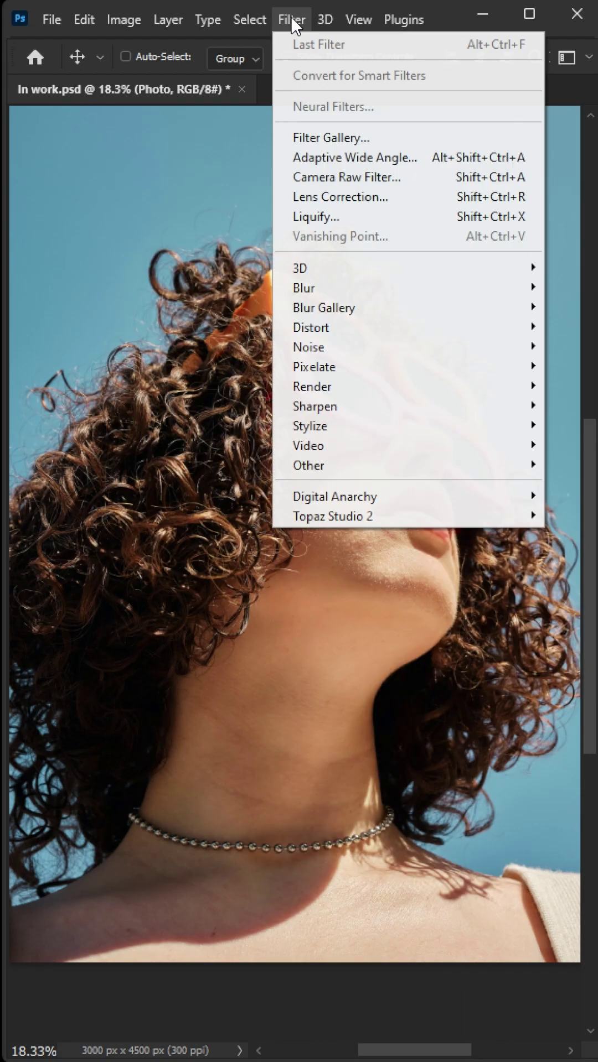
click(318, 139)
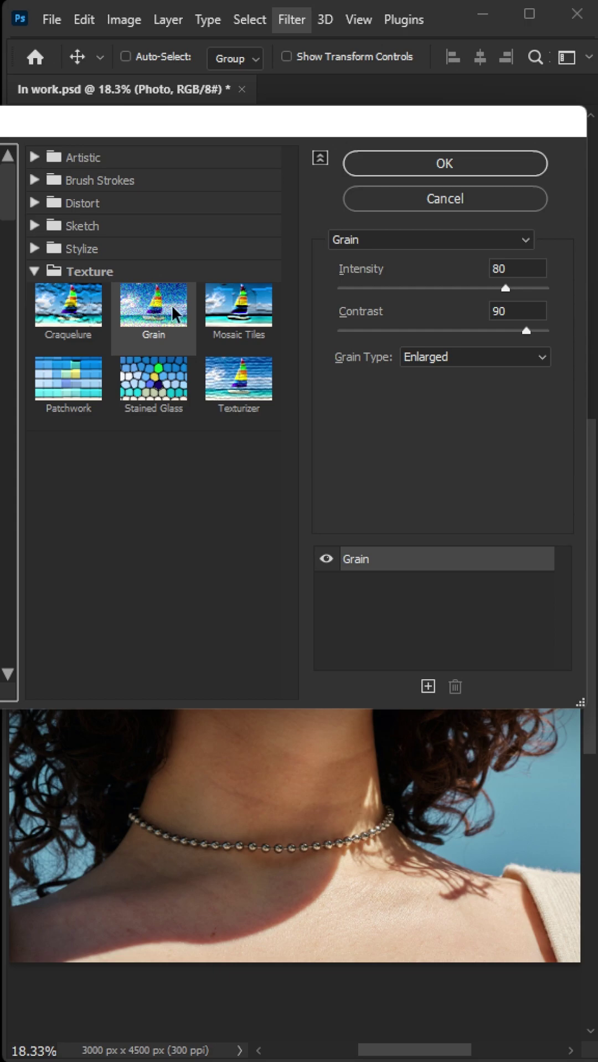
click(158, 318)
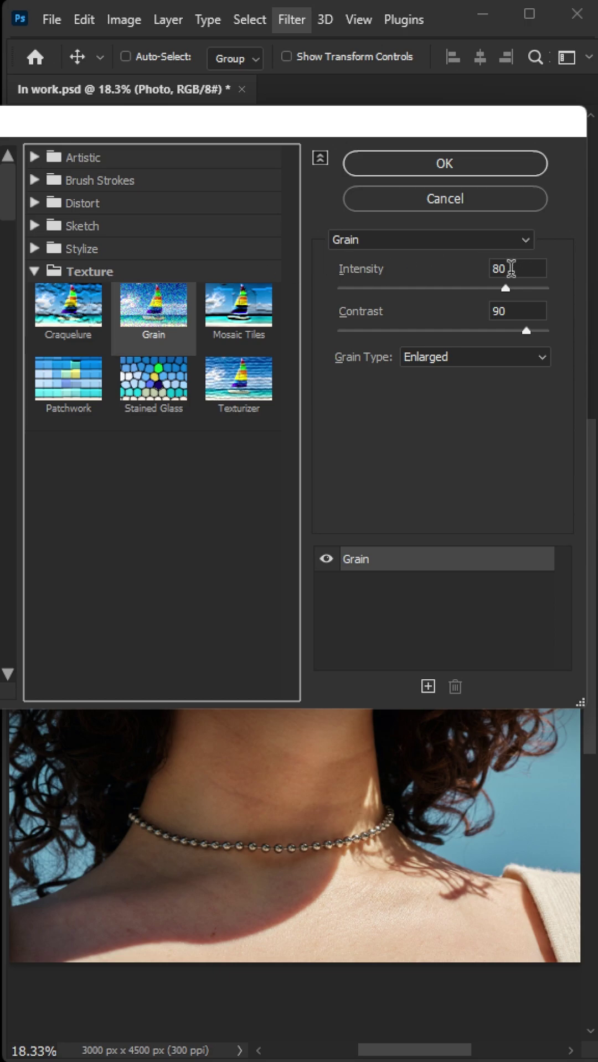
click(510, 268)
click(514, 312)
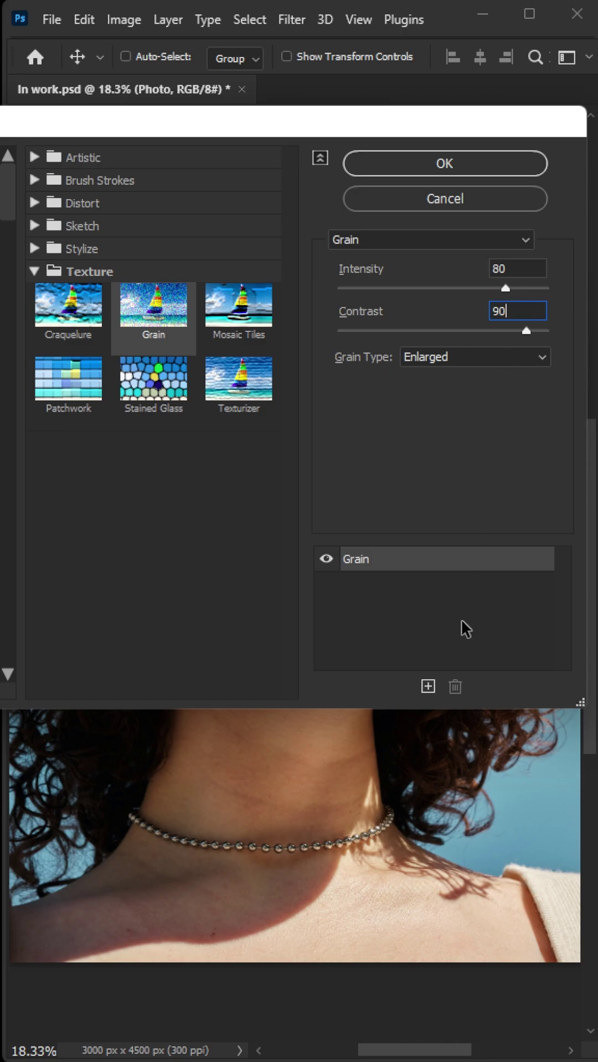
click(429, 689)
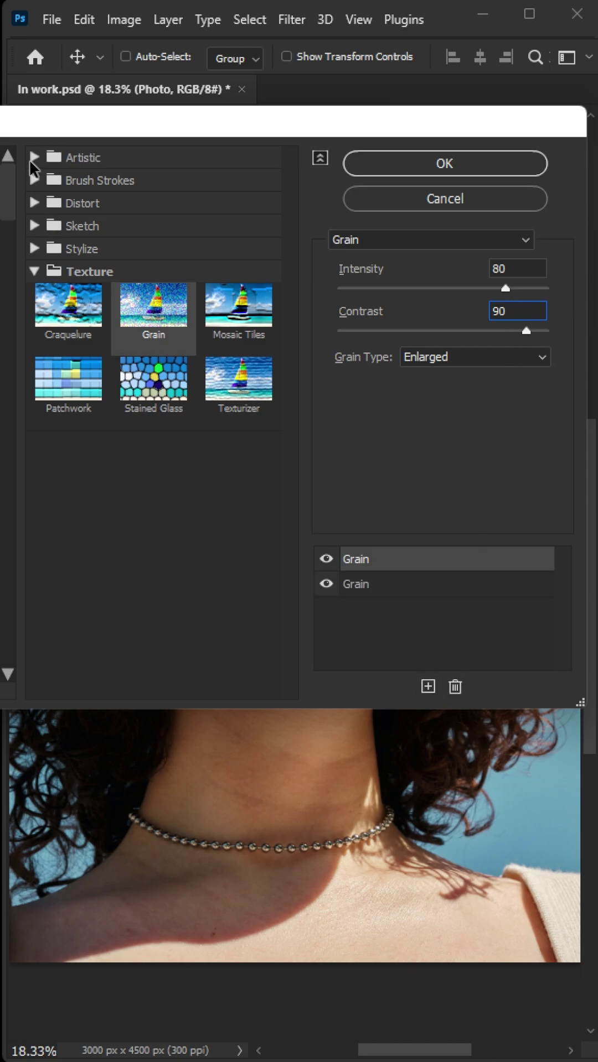
Make the second effect Artistic > Film Grain with grain 3, highlight area 10, intensity 10.
click(34, 158)
click(62, 277)
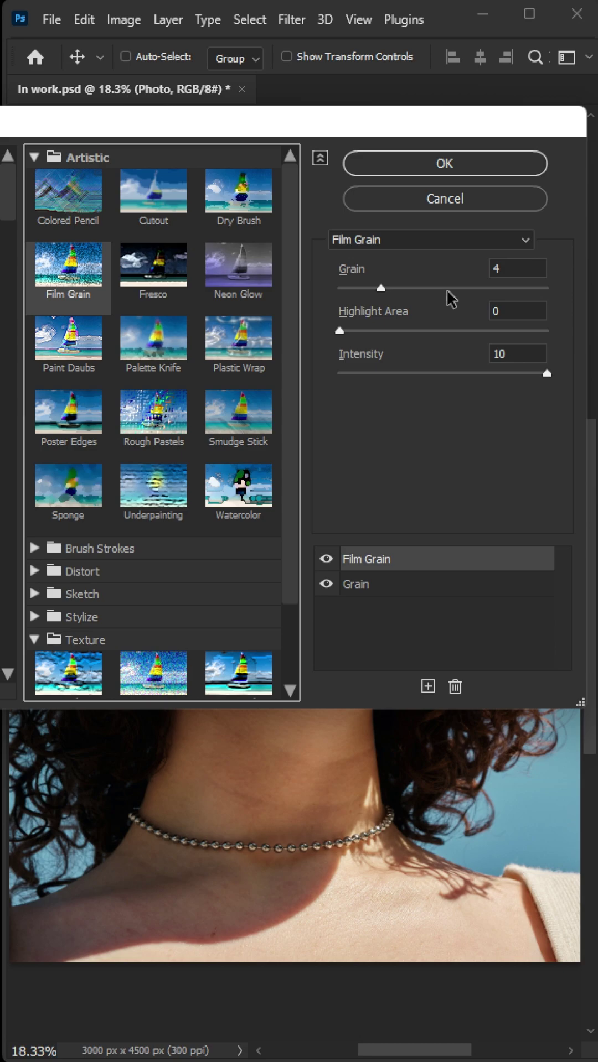
click(507, 268)
drag(420, 273, 414, 273)
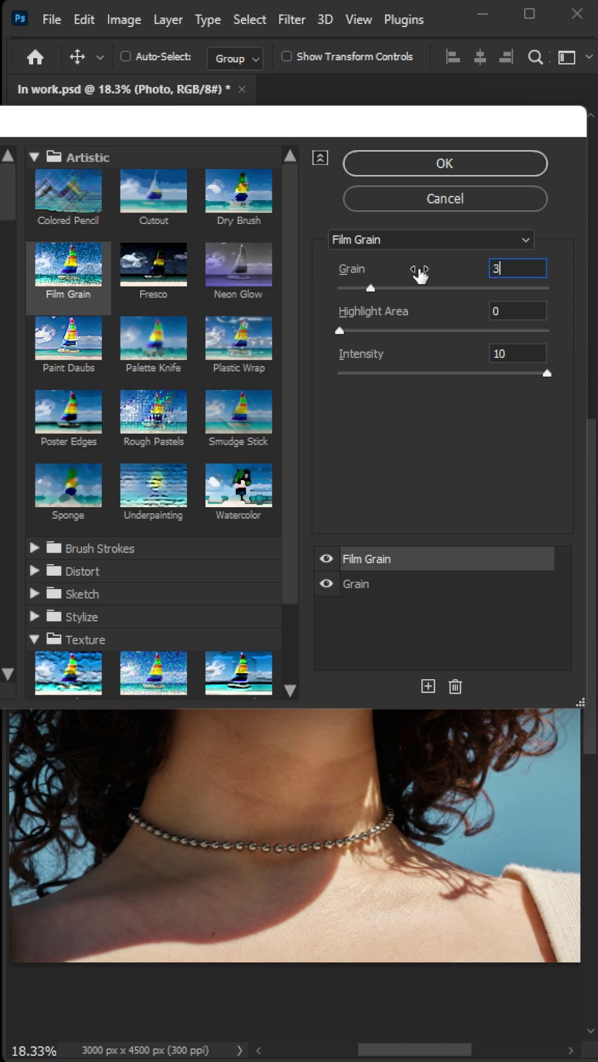
click(522, 314)
click(516, 353)
click(451, 165)
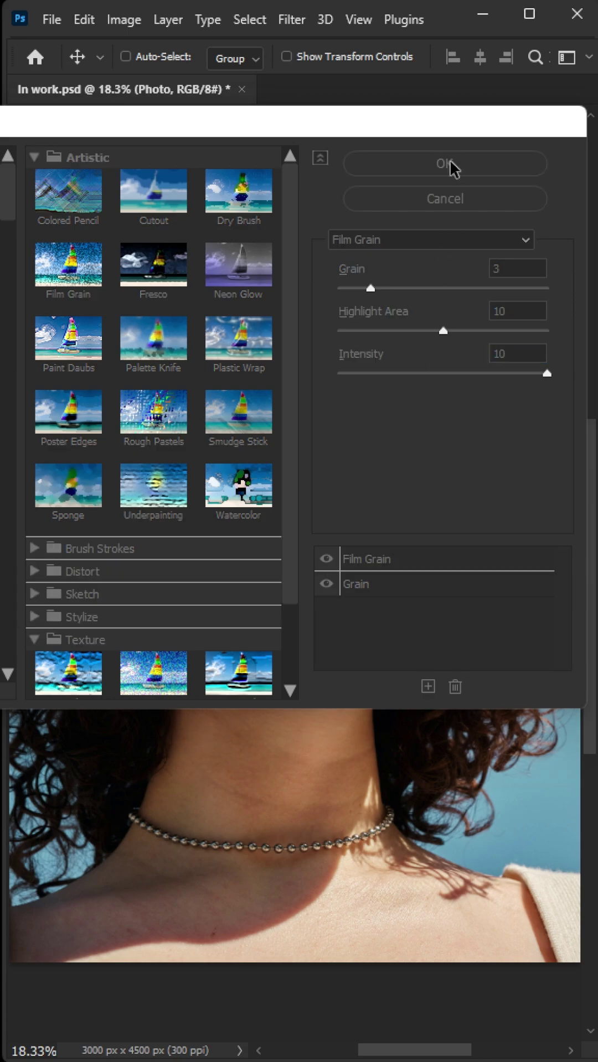
Apply Pixelate > Color Halftone with max radius 15 and angles 108, 162, 90, 45.
click(297, 21)
mouse_move(249, 366)
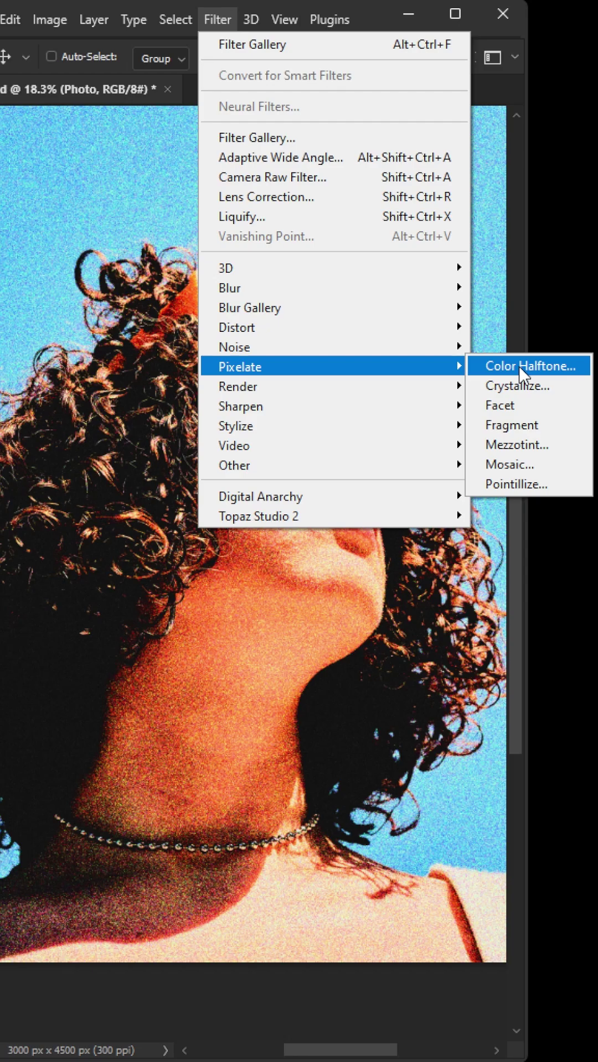
click(523, 366)
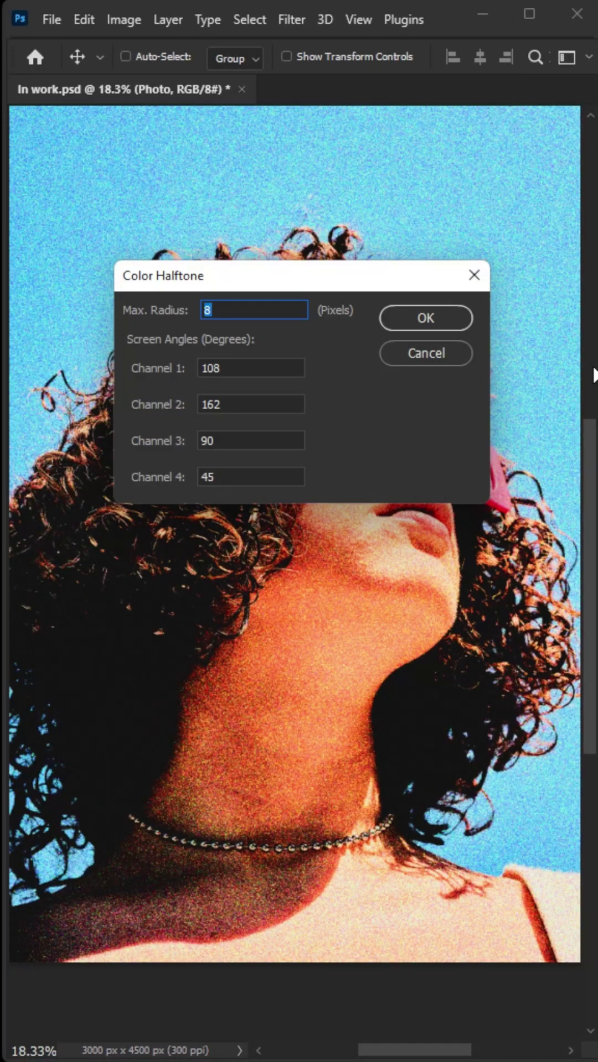
text(15)
click(267, 367)
click(247, 405)
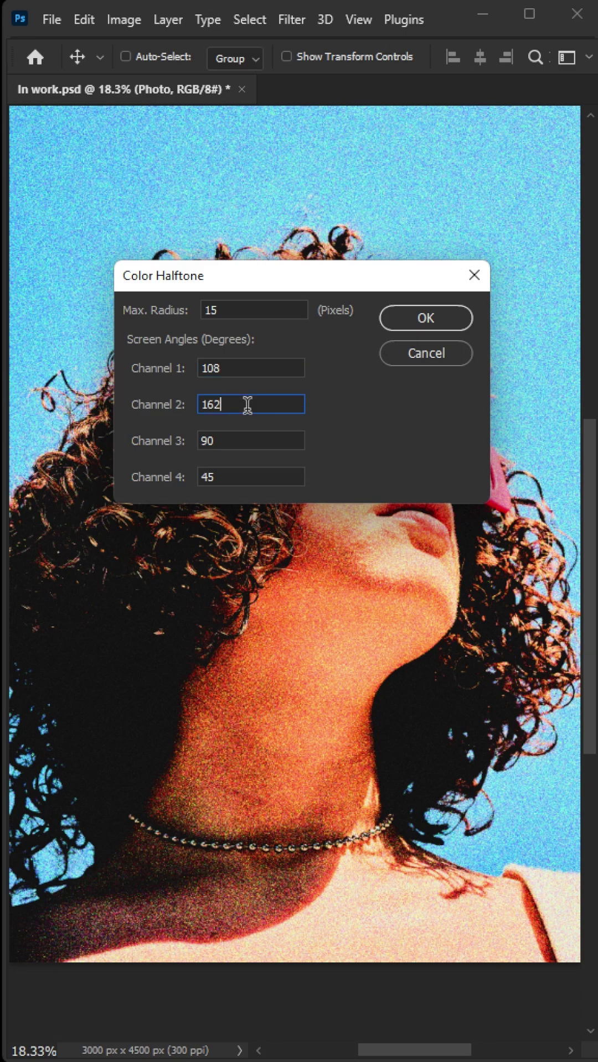
click(242, 443)
click(241, 477)
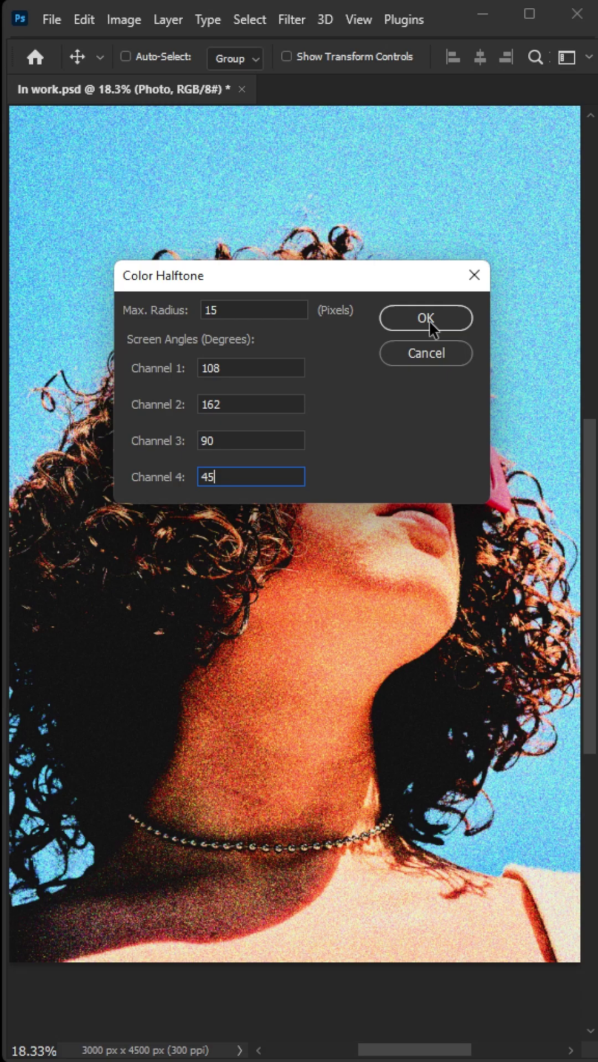
click(425, 319)
Set the Color Halftone smart filter's blending mode to Darken.
drag(394, 332, 236, 177)
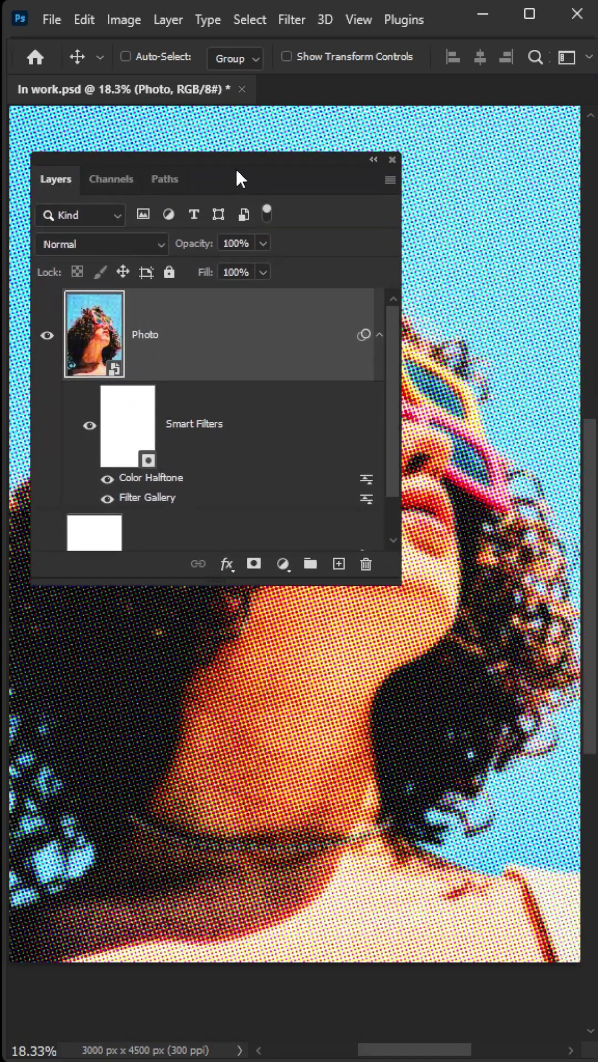
double_click(366, 481)
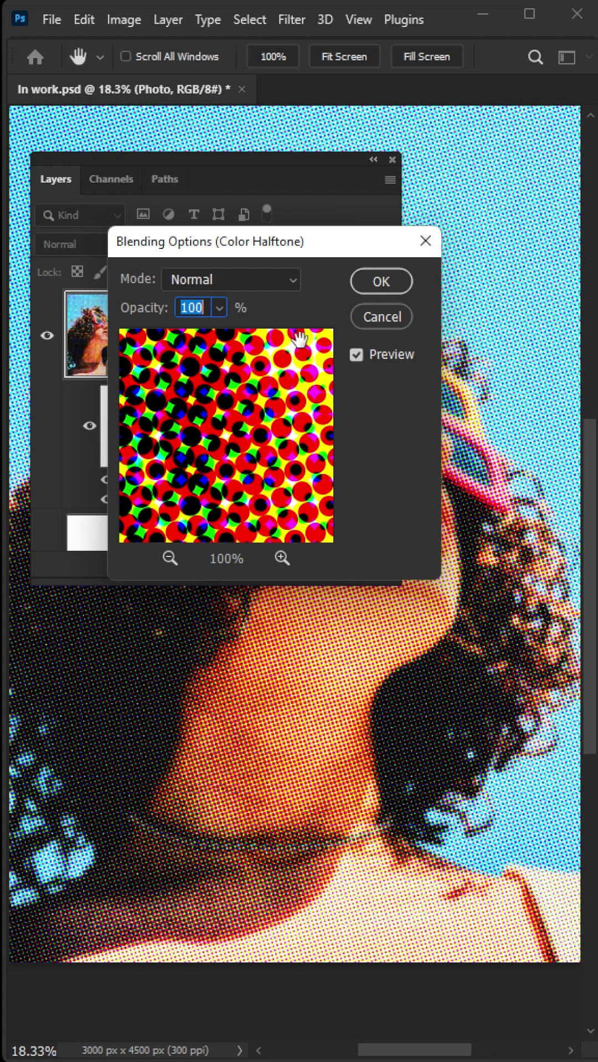
click(288, 282)
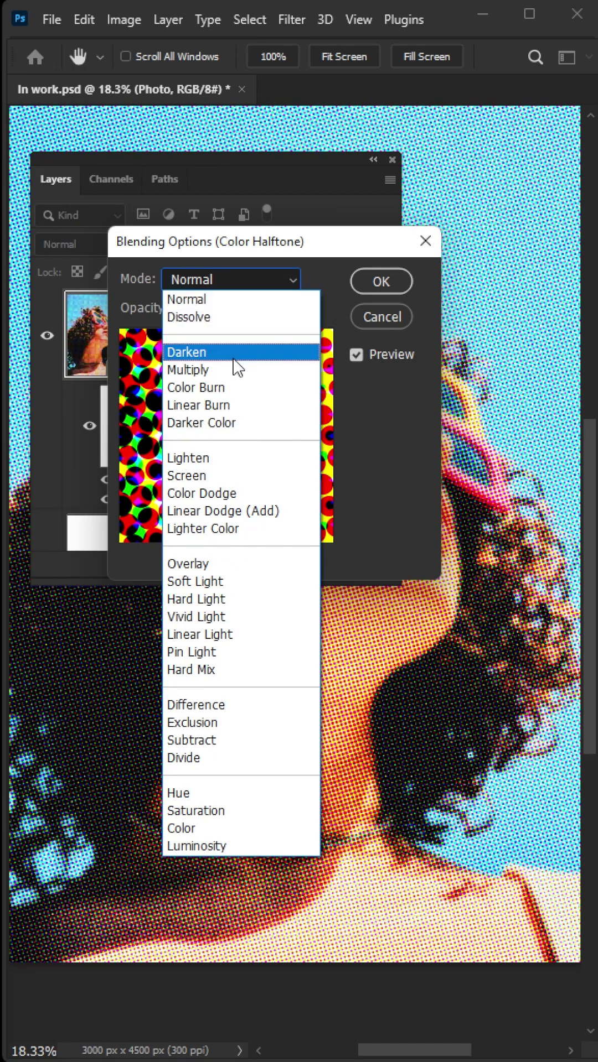
click(237, 367)
click(381, 282)
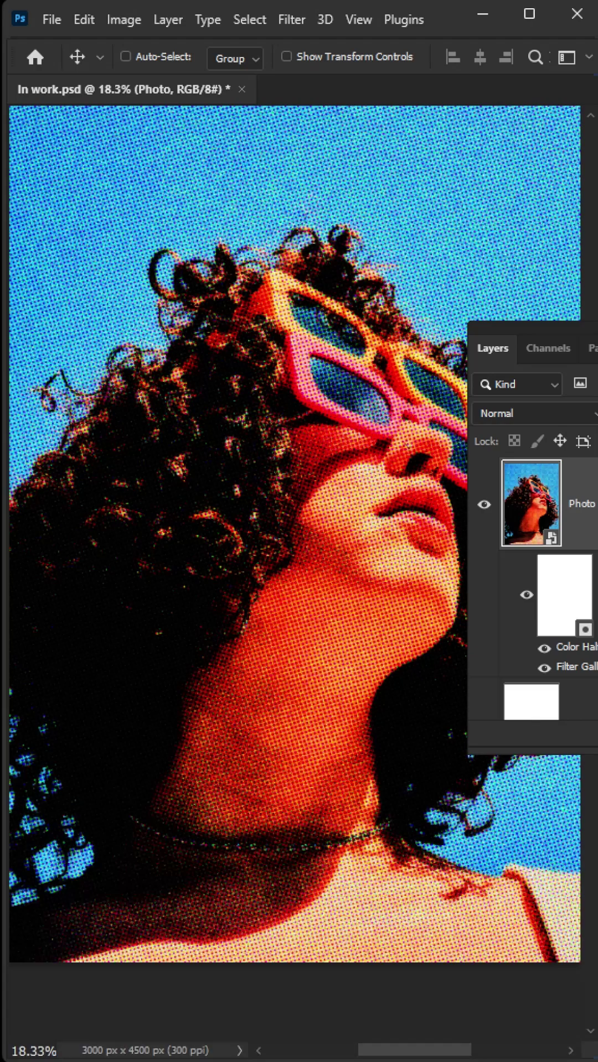
Add a Brightness/Contrast adjustment layer with brightness 30.
click(166, 18)
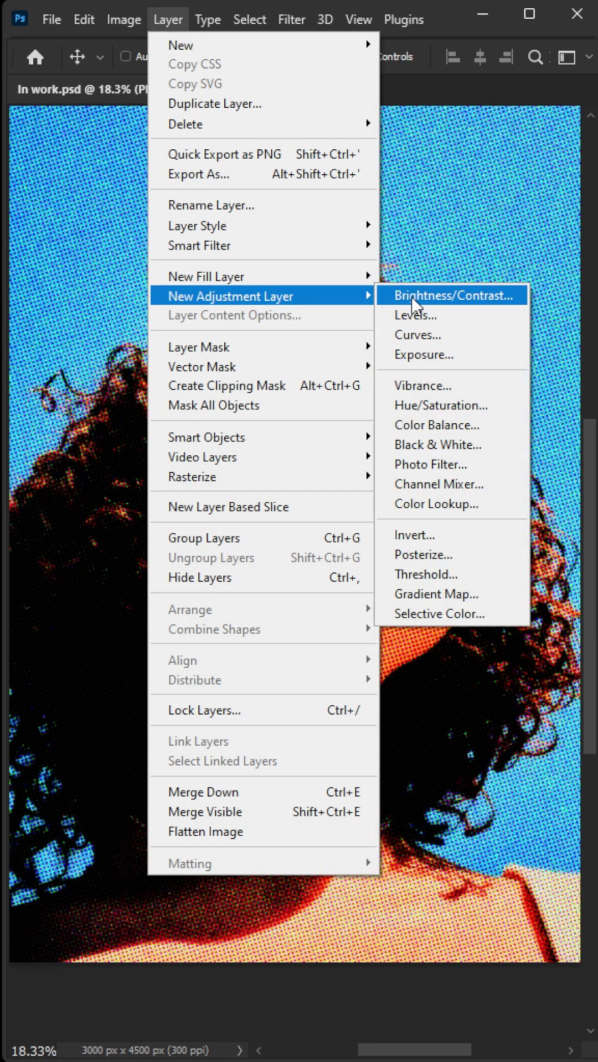
click(414, 307)
click(440, 424)
text(30)
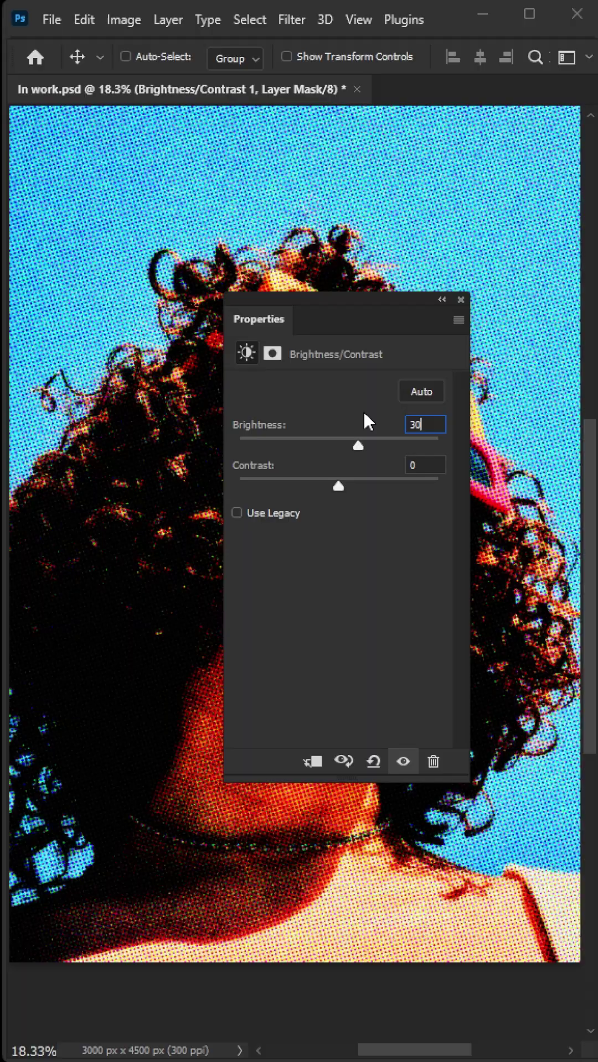